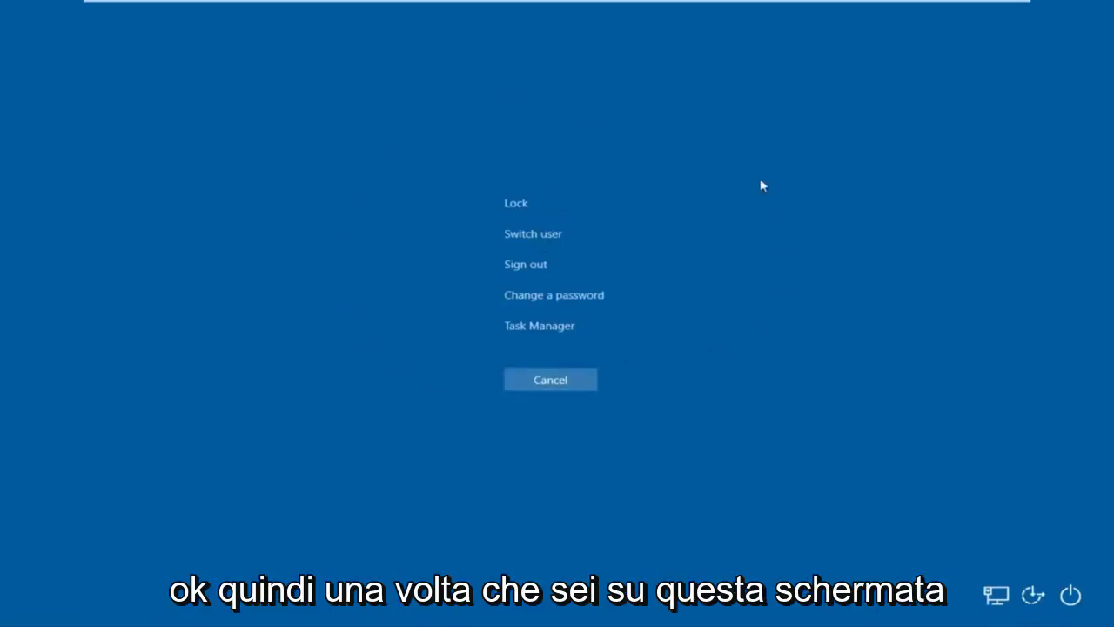
Step: Launch Task Manager from the security screen, reposition it, and show its File menu
left_click(538, 327)
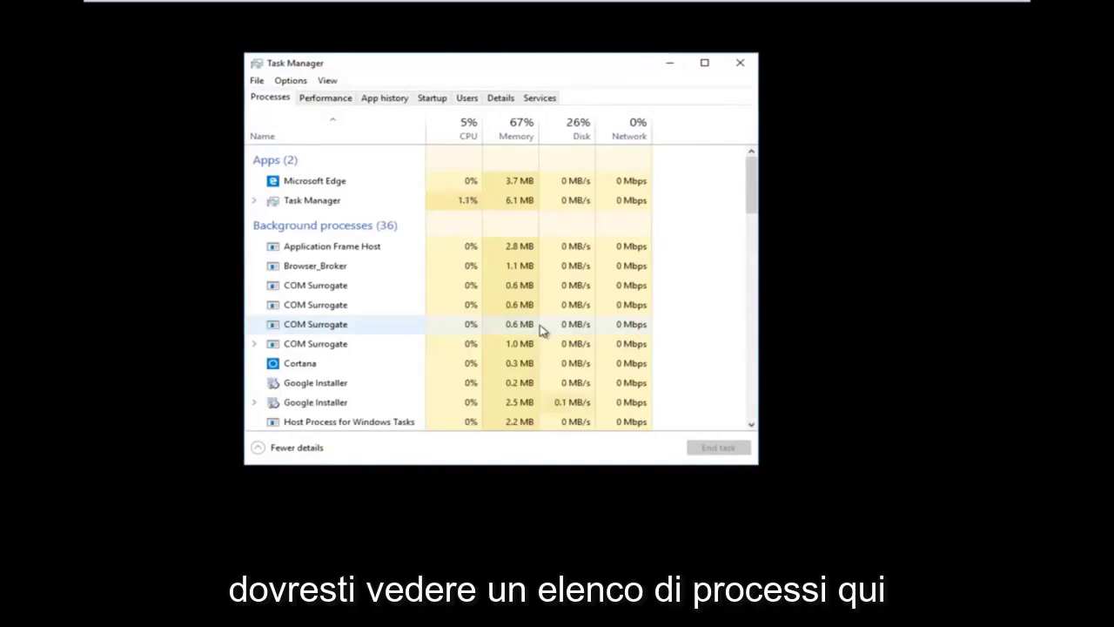
left_click_drag(563, 70, 655, 90)
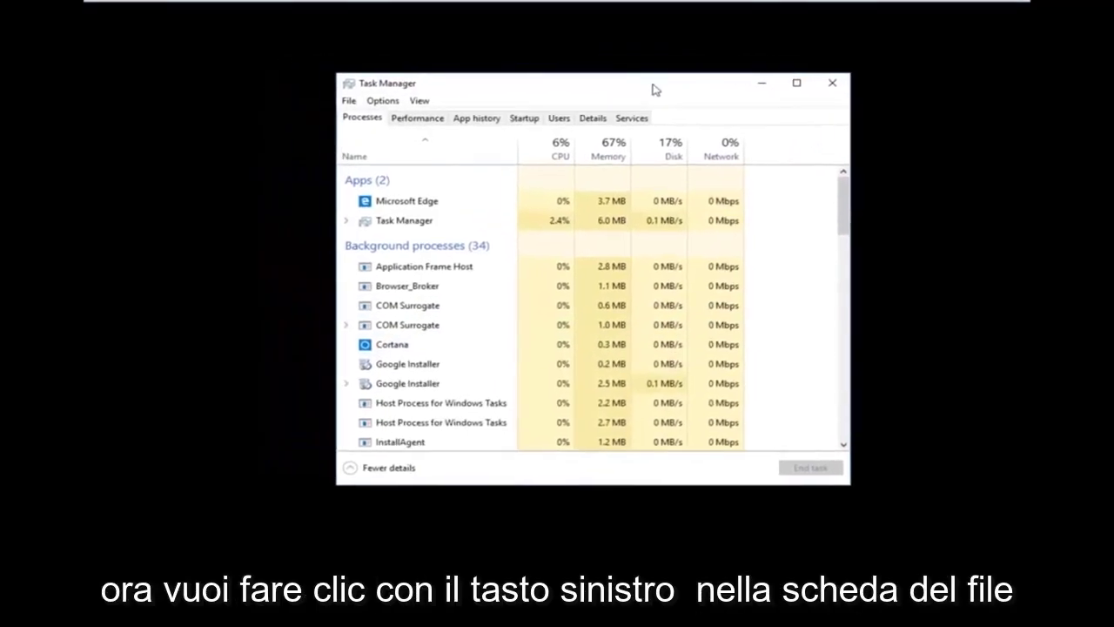
left_click(349, 101)
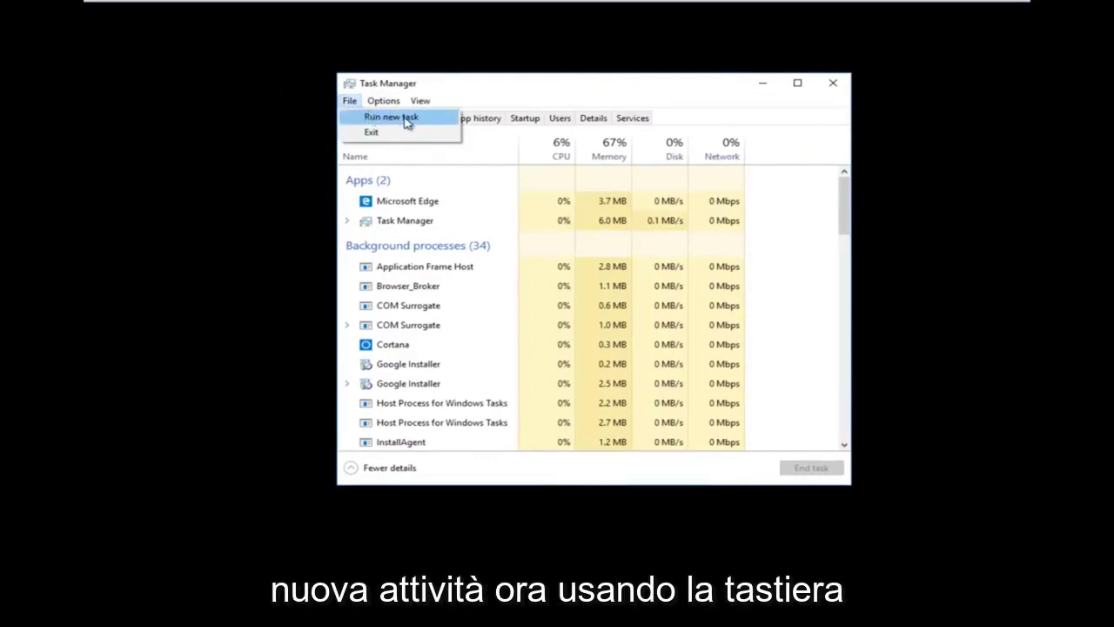
Step: Create a new task running regedit with administrative privileges
left_click(406, 119)
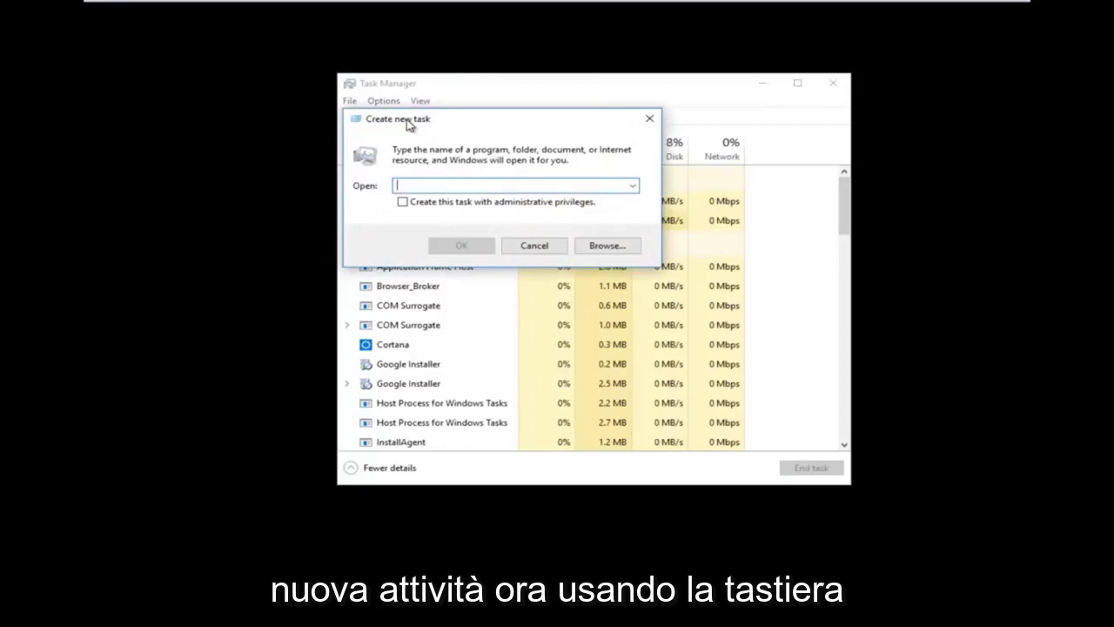
type("regedit")
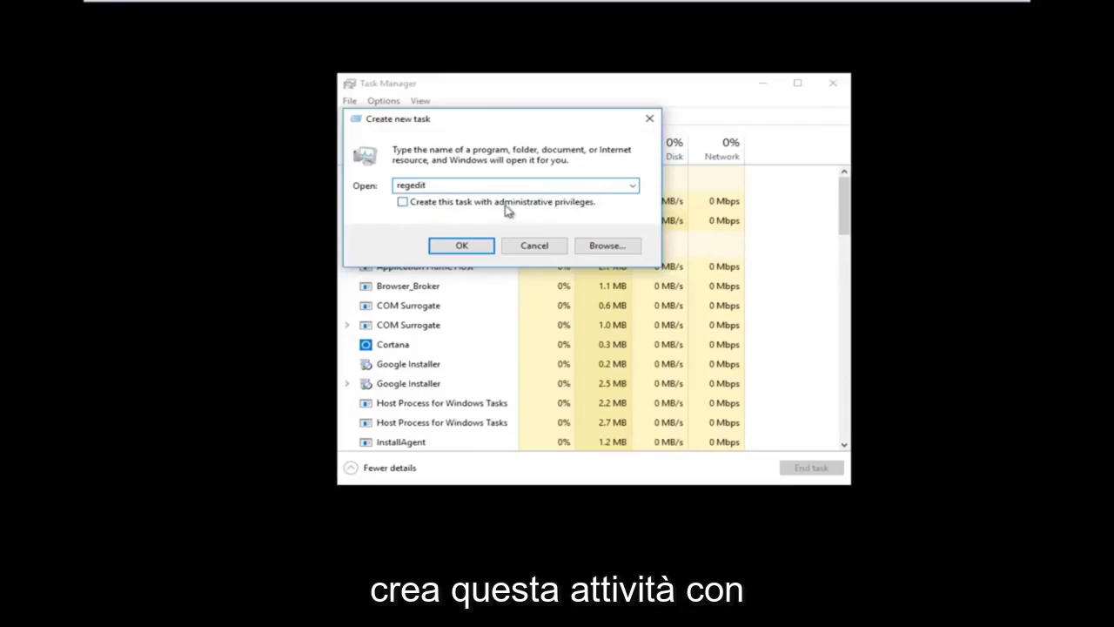
left_click(402, 203)
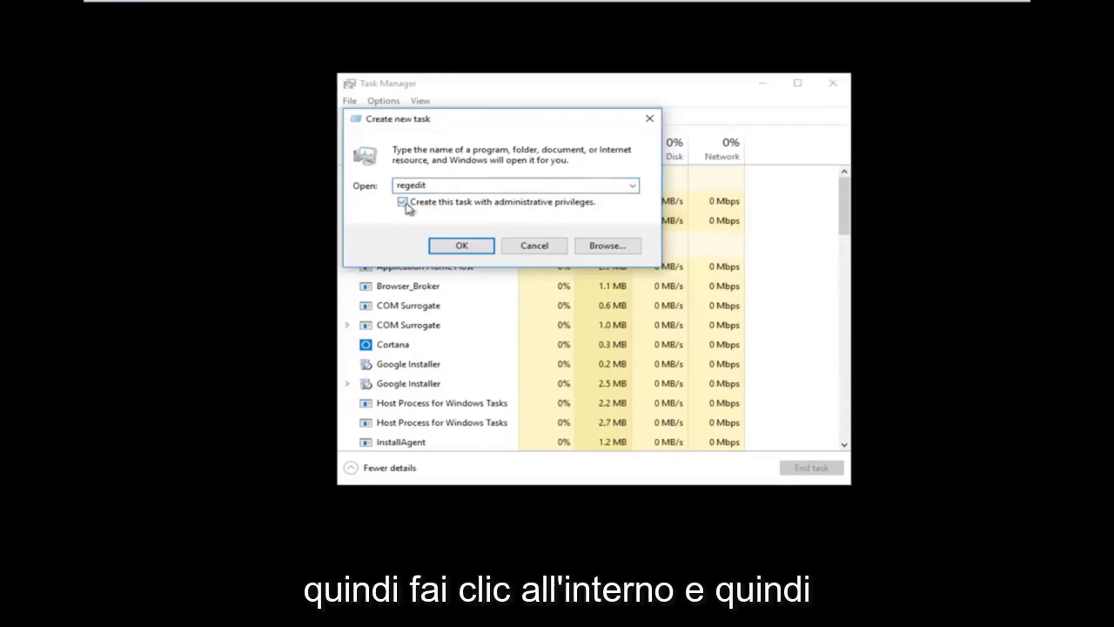
left_click(444, 247)
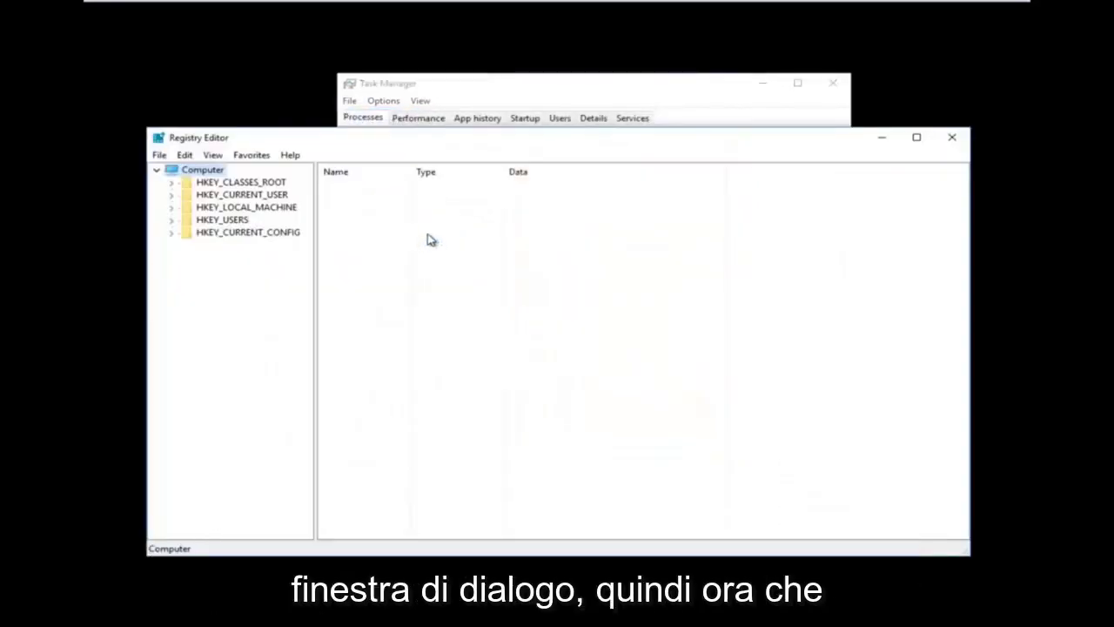
Step: Expand HKEY_LOCAL_MACHINE > SOFTWARE > Microsoft, widen the tree, and expand Windows NT
left_click_drag(431, 144, 462, 105)
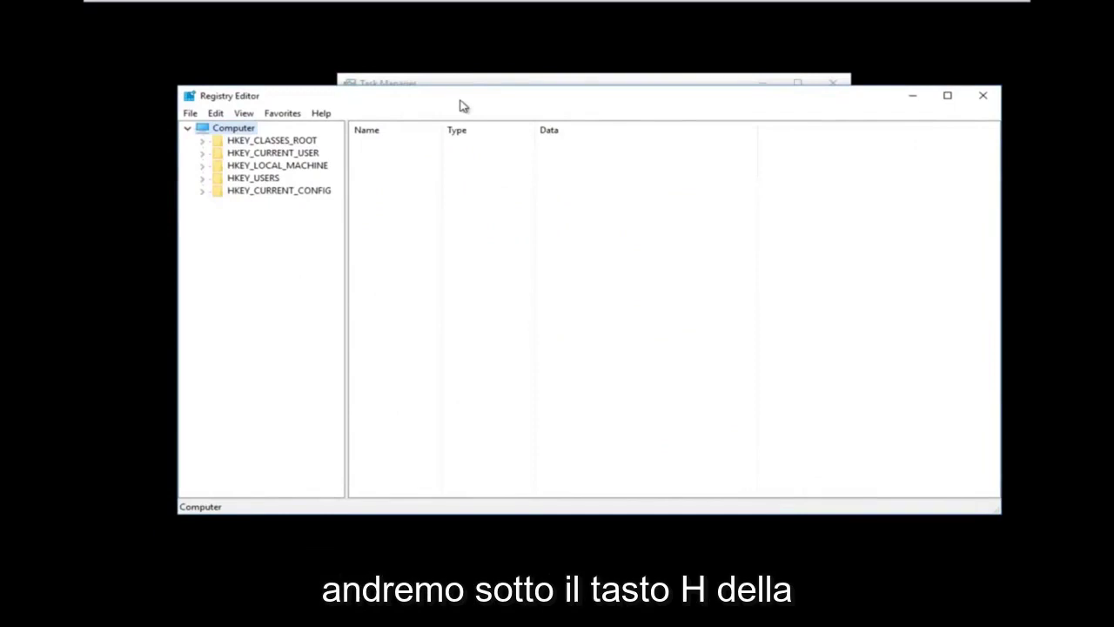
left_click(202, 167)
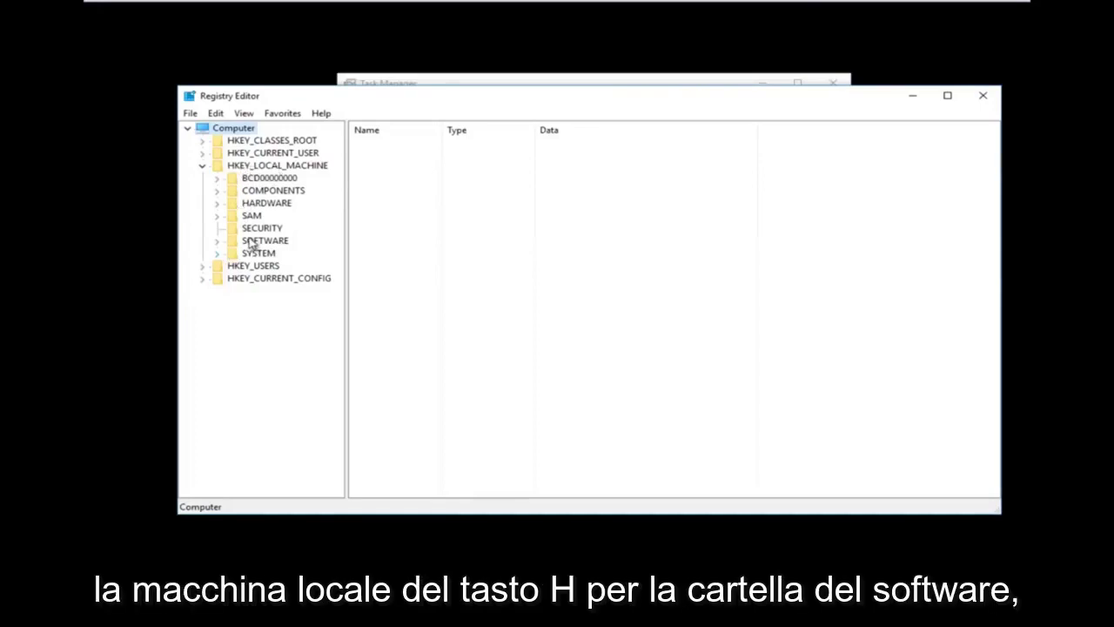
left_click(217, 242)
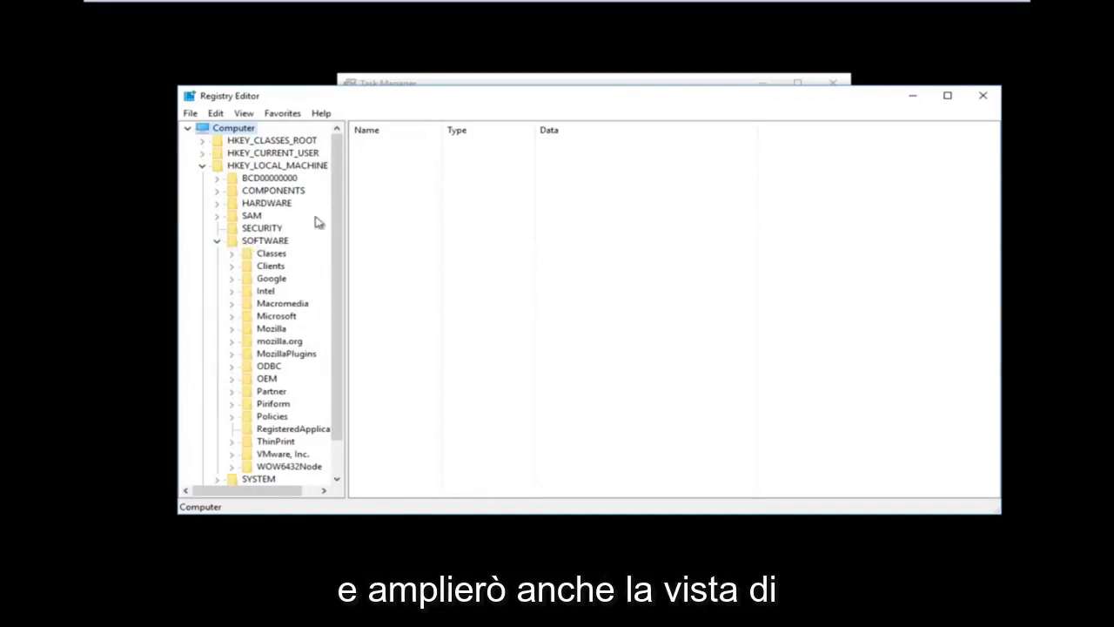
left_click_drag(345, 183, 415, 179)
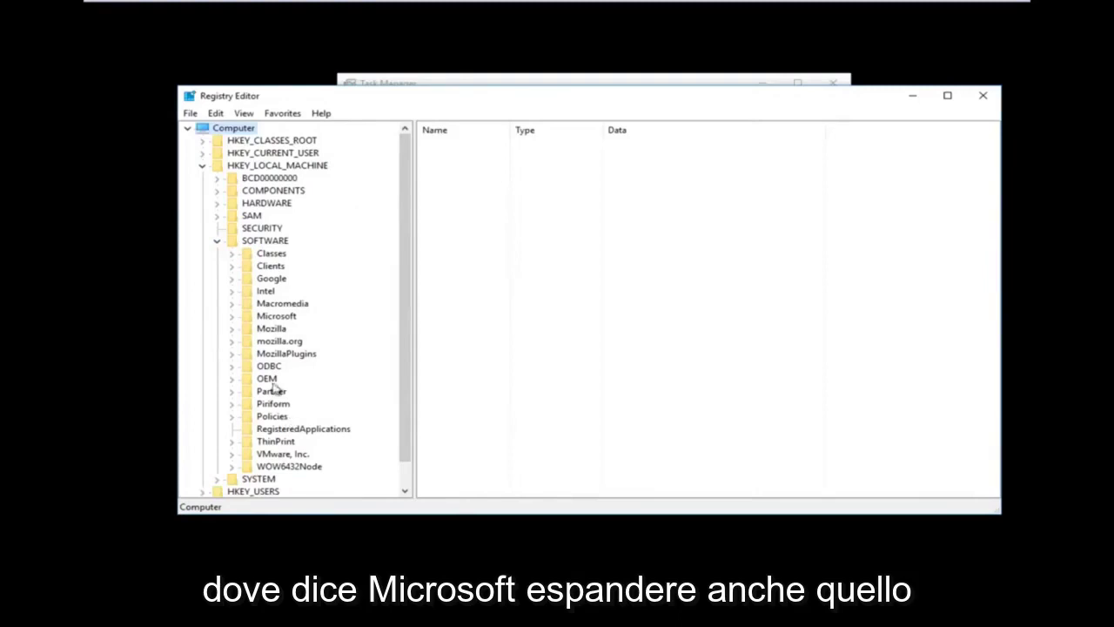
left_click(233, 316)
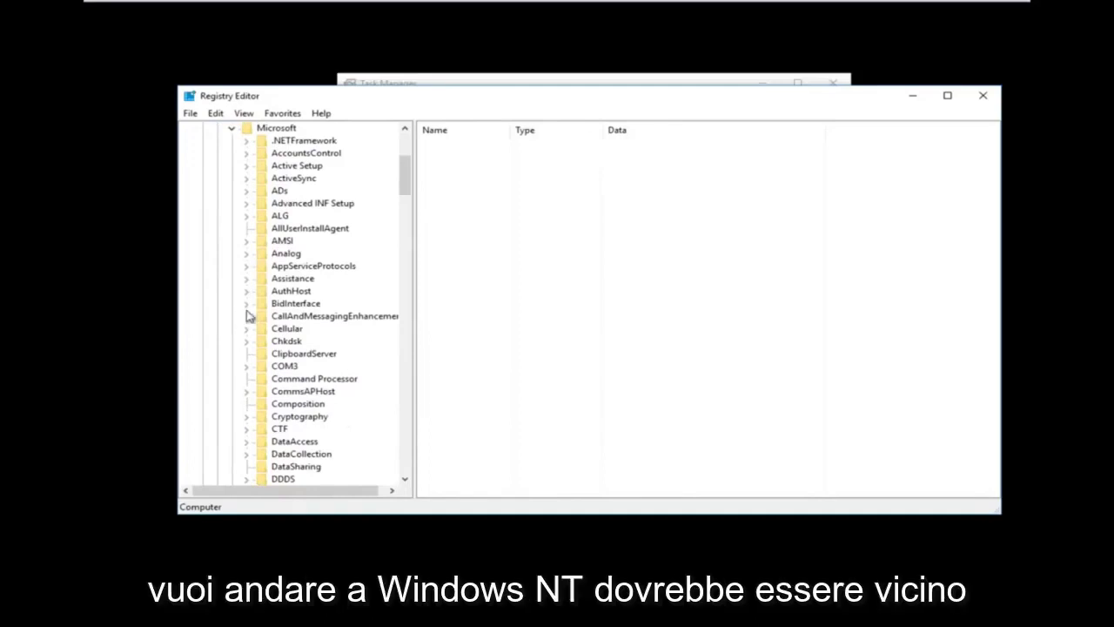
left_click_drag(405, 190, 377, 431)
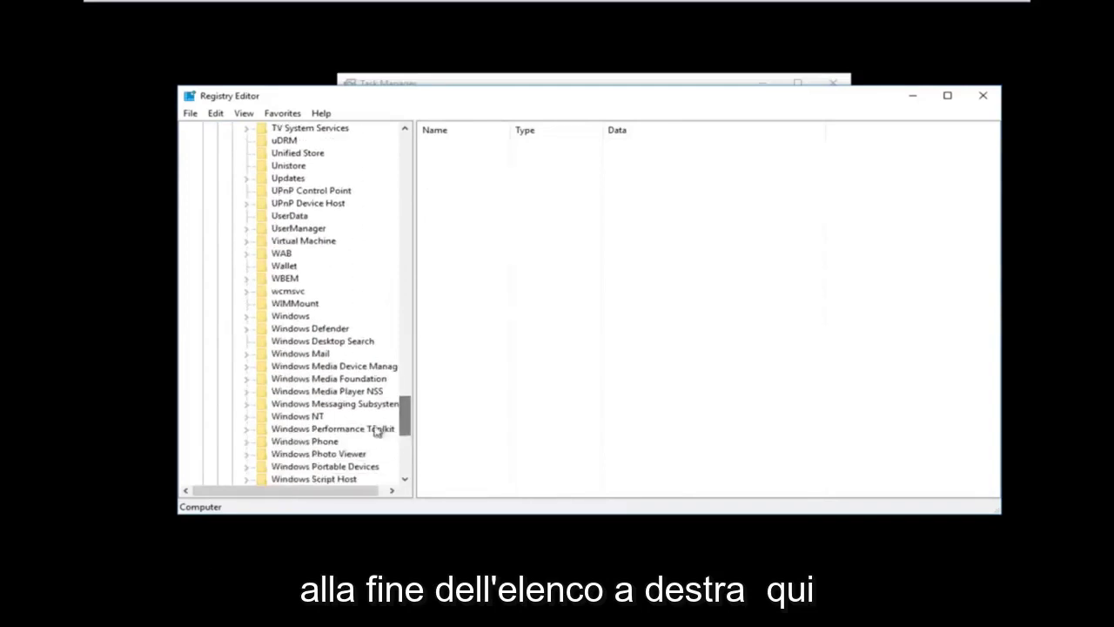
left_click(307, 417)
scroll(278, 365, "down", 2)
left_click(247, 341)
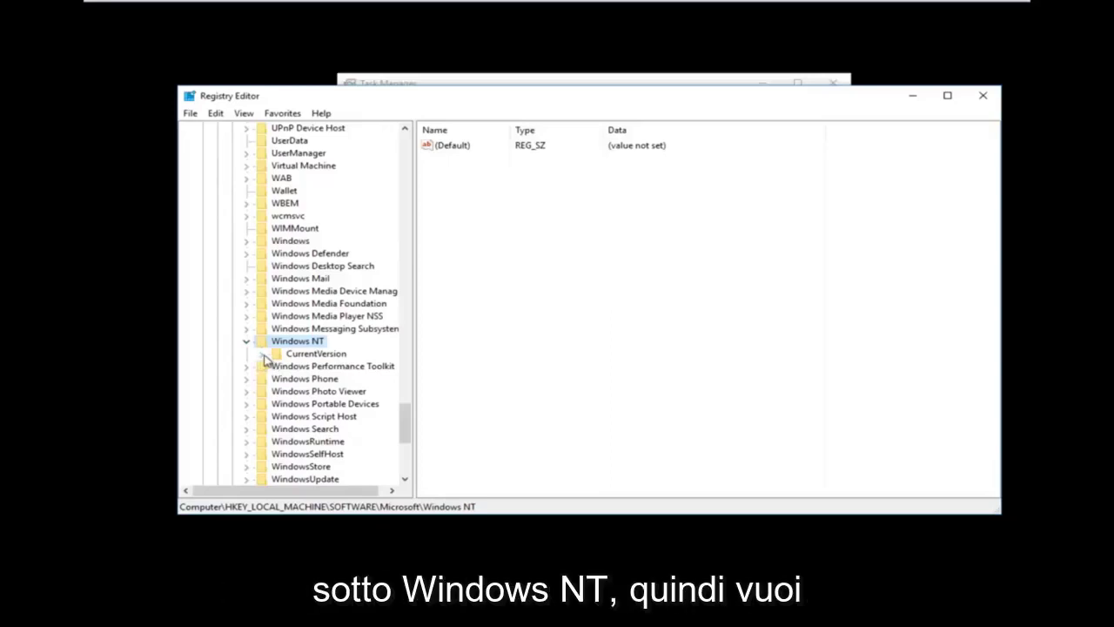
Step: Expand CurrentVersion and select the Winlogon key, scrolling its values down to Shell
left_click(262, 355)
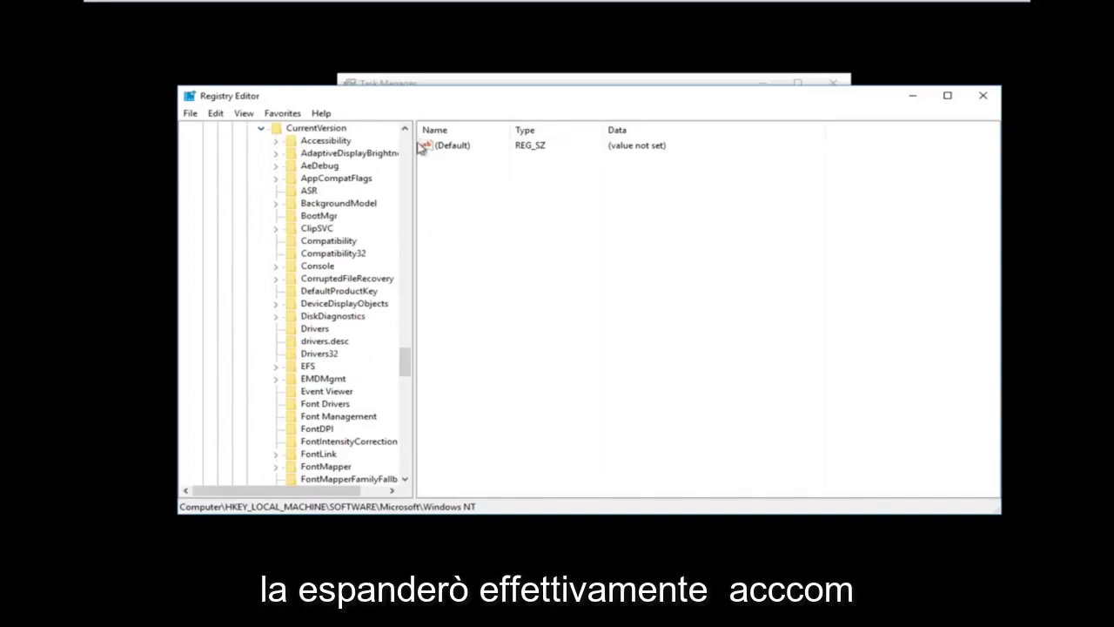
left_click_drag(412, 145, 485, 171)
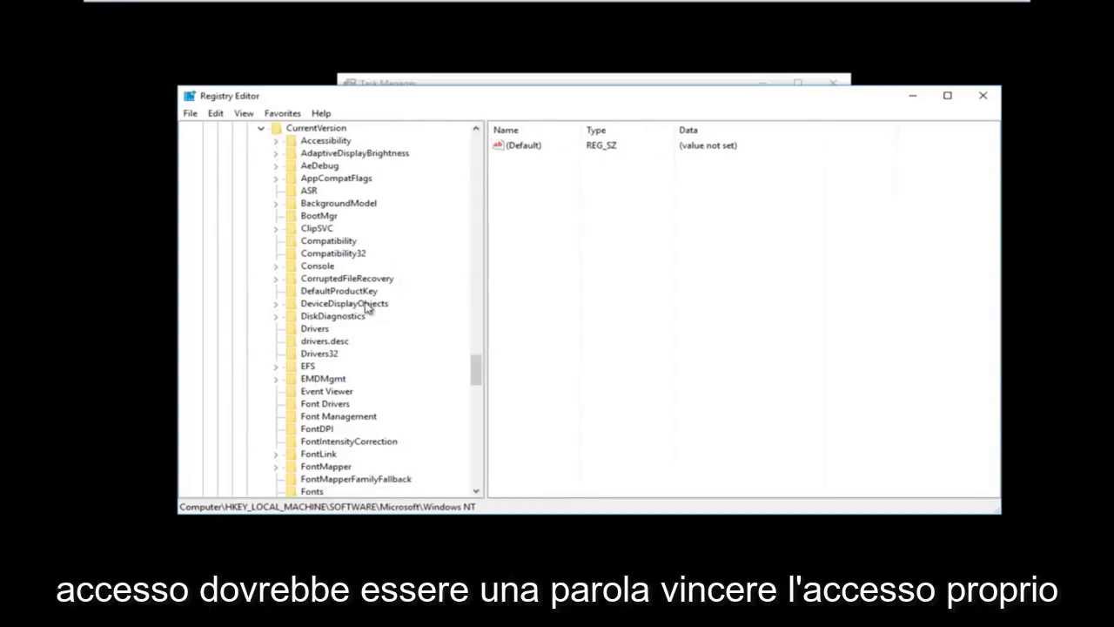
scroll(370, 311, "down", 1)
scroll(371, 311, "down", 18)
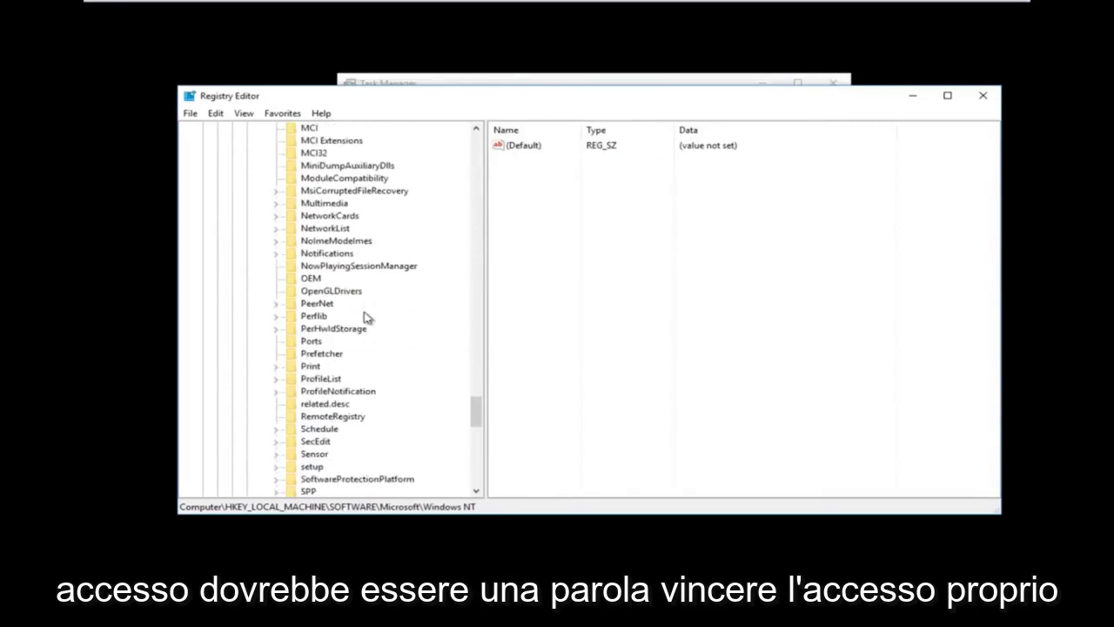
scroll(365, 317, "down", 2)
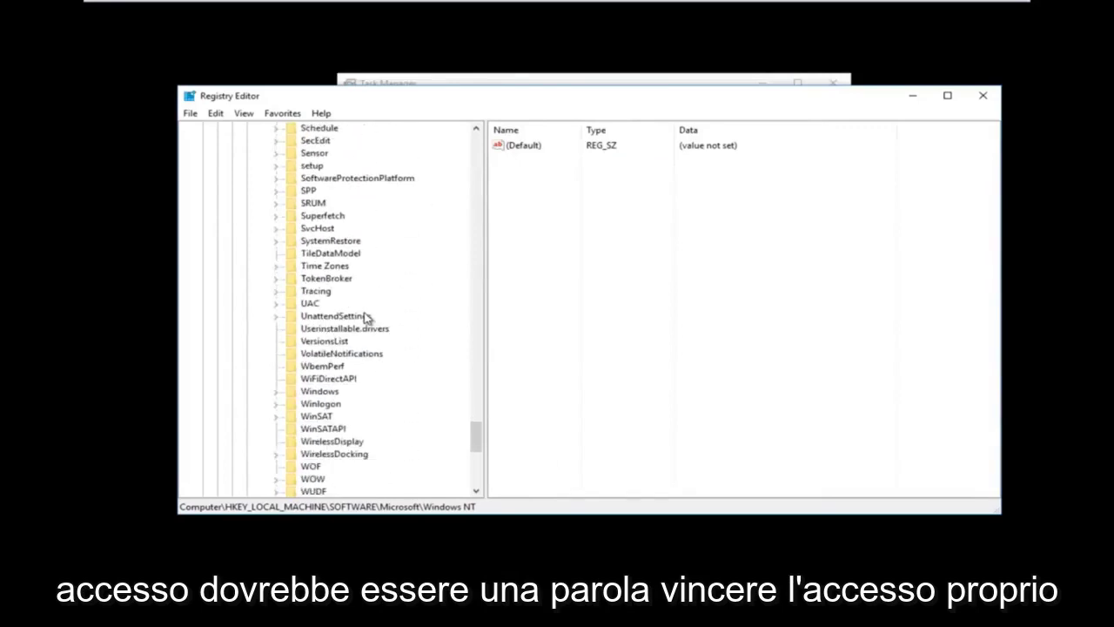
left_click(318, 404)
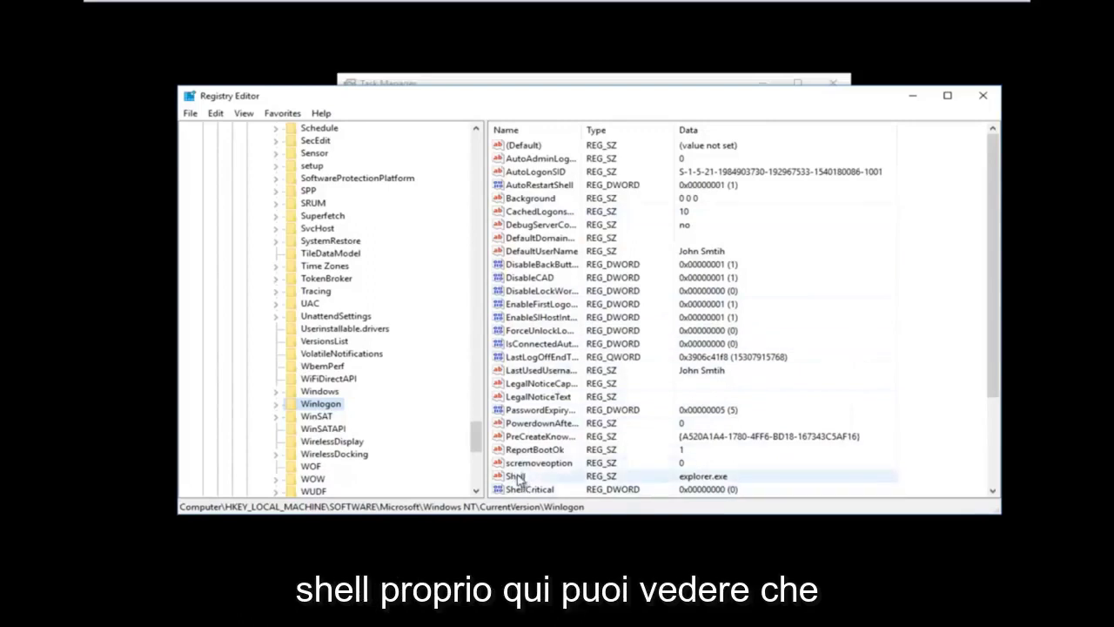
scroll(686, 344, "down", 3)
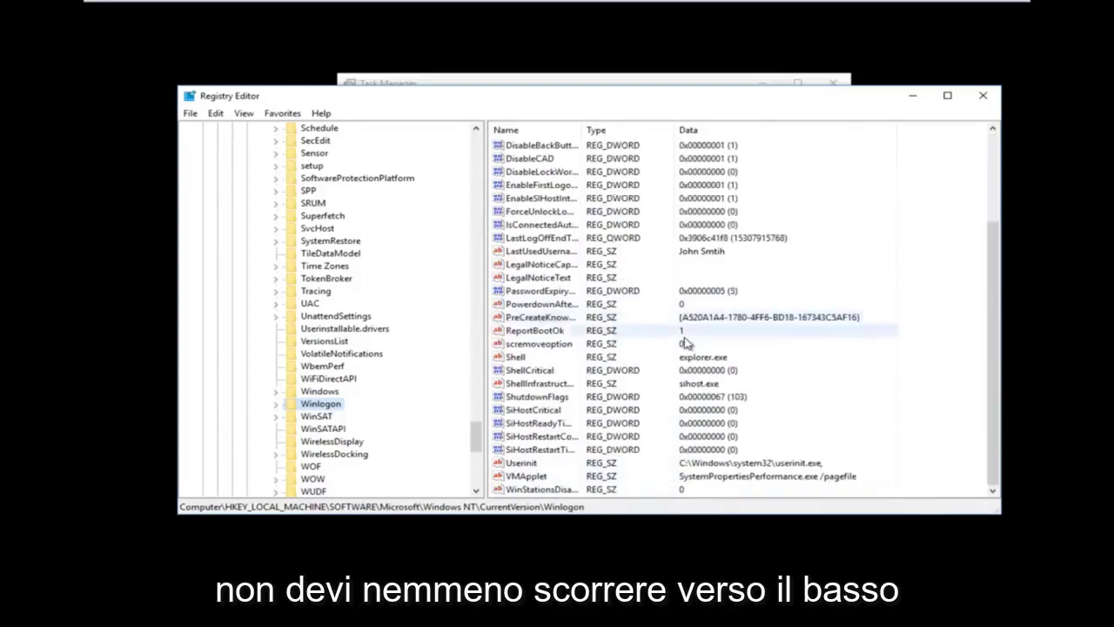
Step: Replace the Shell value data with explorer.exe and save it
double_click(517, 361)
left_click_drag(325, 155, 598, 225)
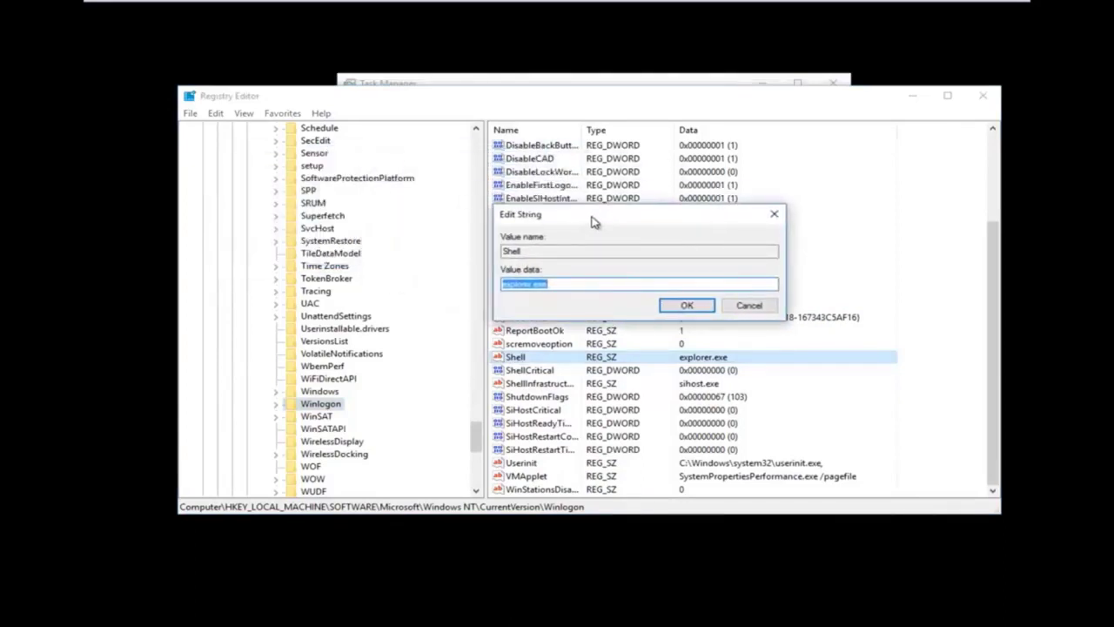
left_click(534, 285)
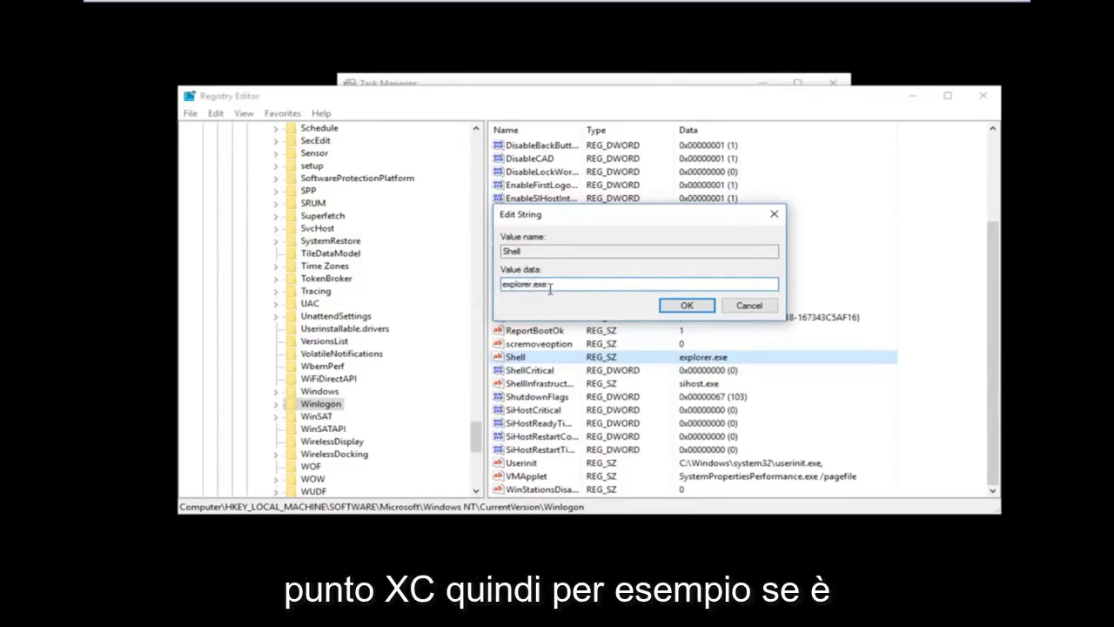
key("ctrl+a")
type("fhfhfgdgf")
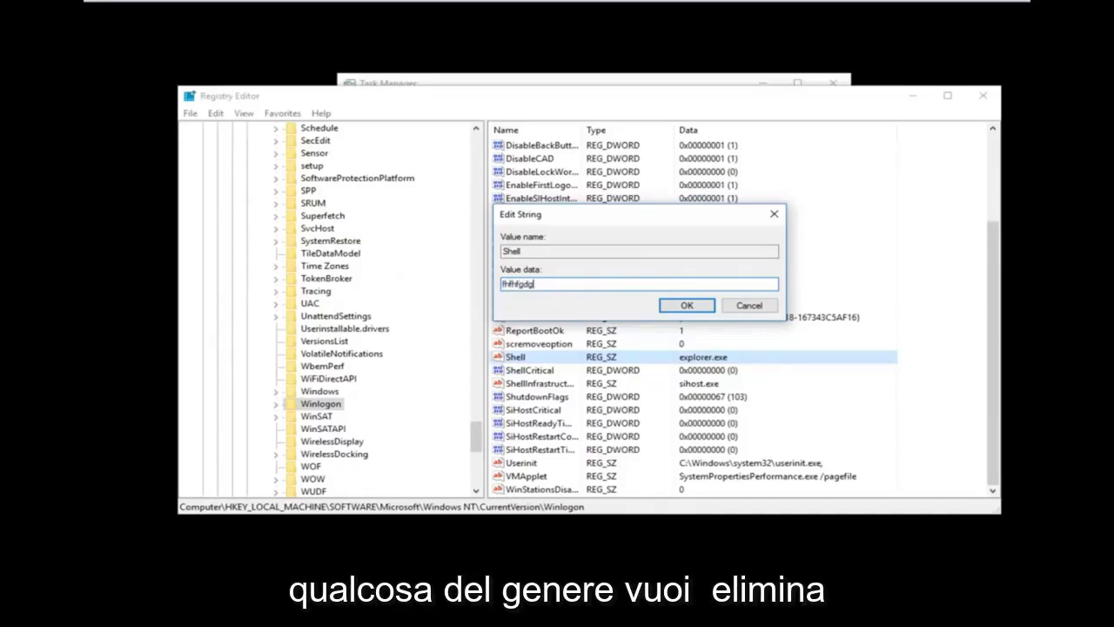
key("BackSpace")
key("BackSpace")
key("BackSpace")
key("BackSpace")
key("BackSpace")
key("BackSpace")
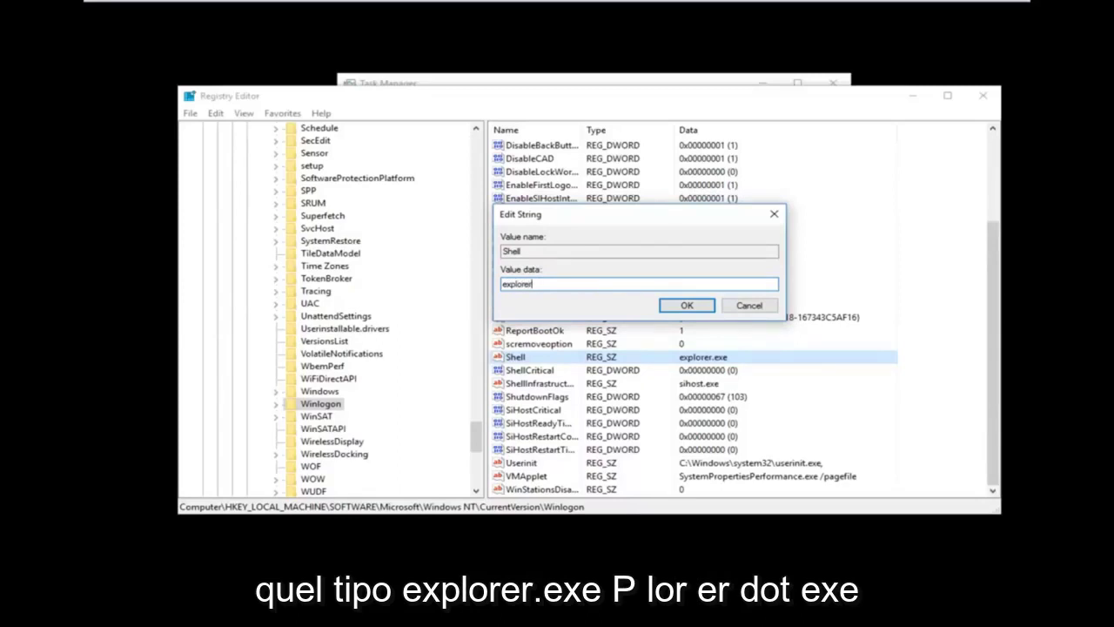
type("explorer.exe")
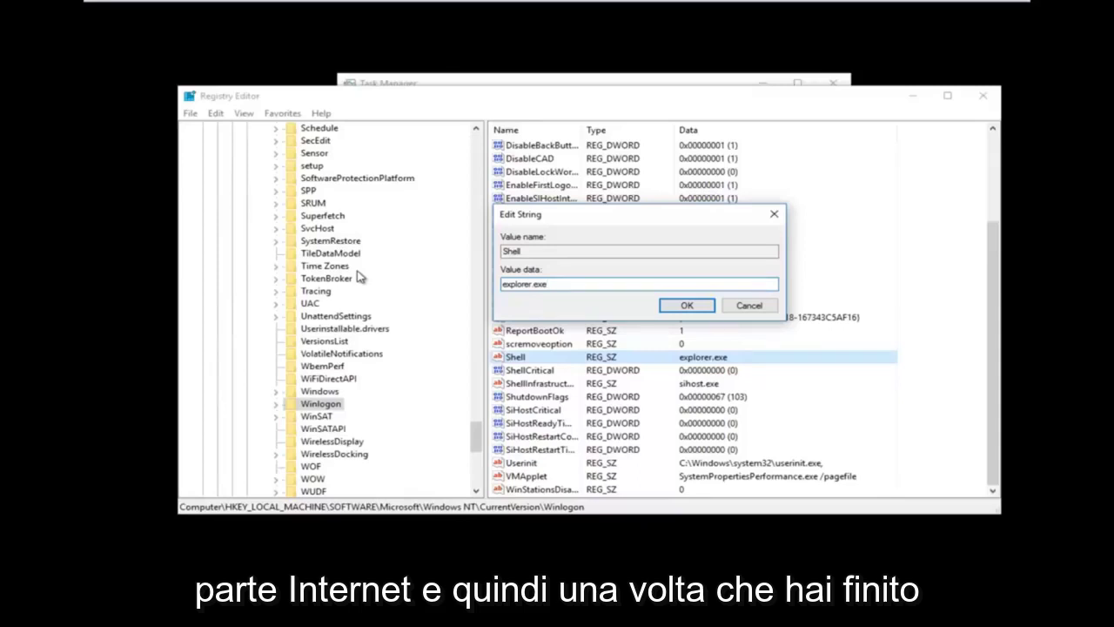
left_click(685, 307)
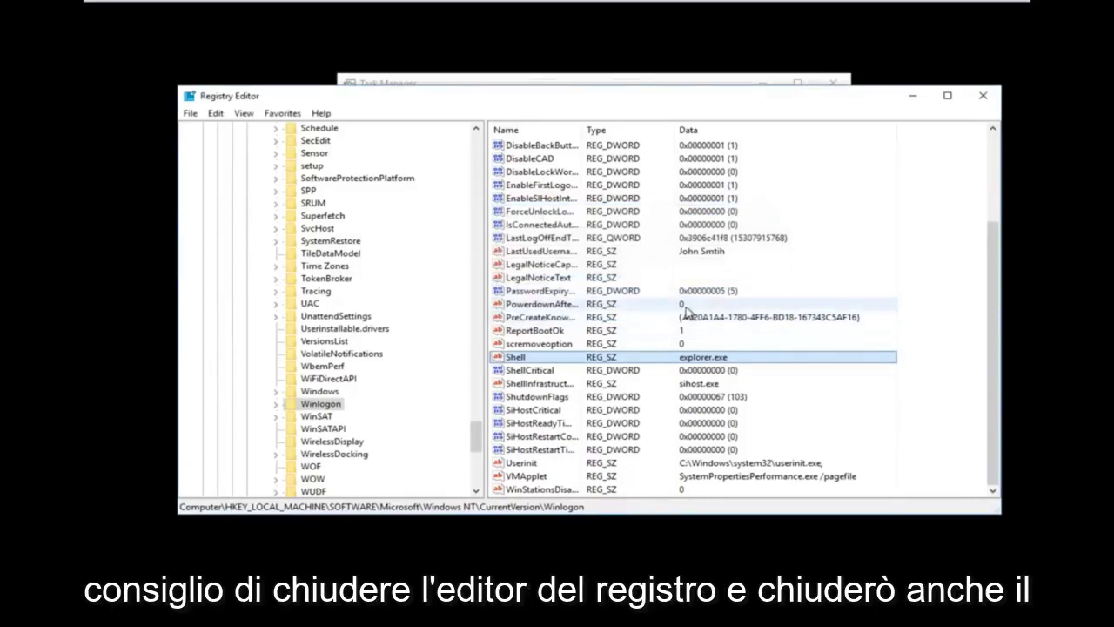
Step: Close the Registry Editor window, then the Task Manager window
left_click(984, 96)
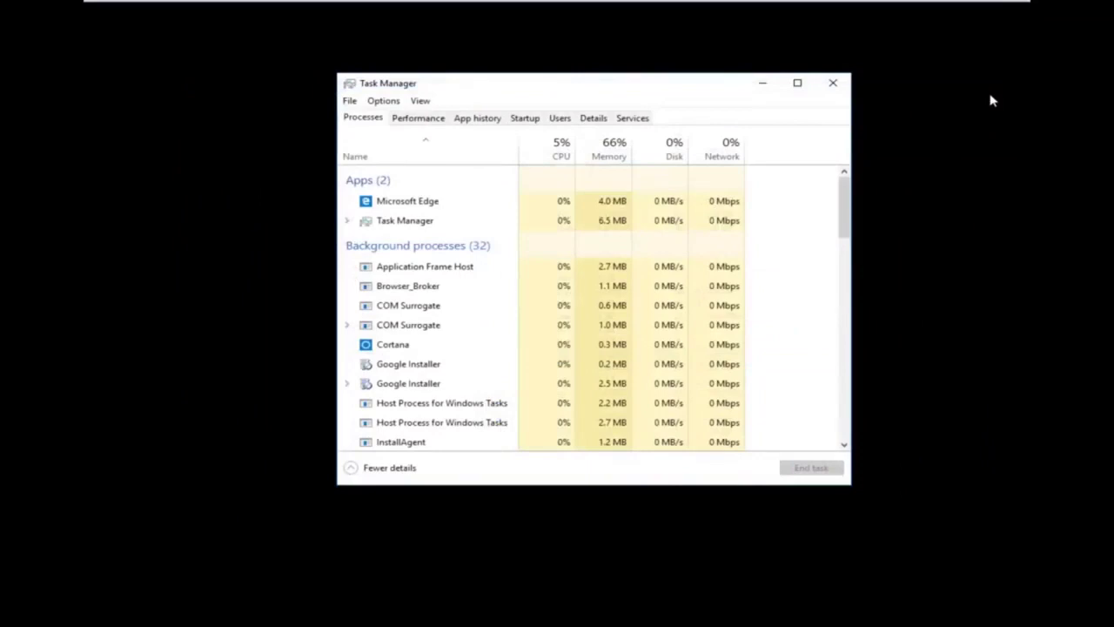
left_click(835, 85)
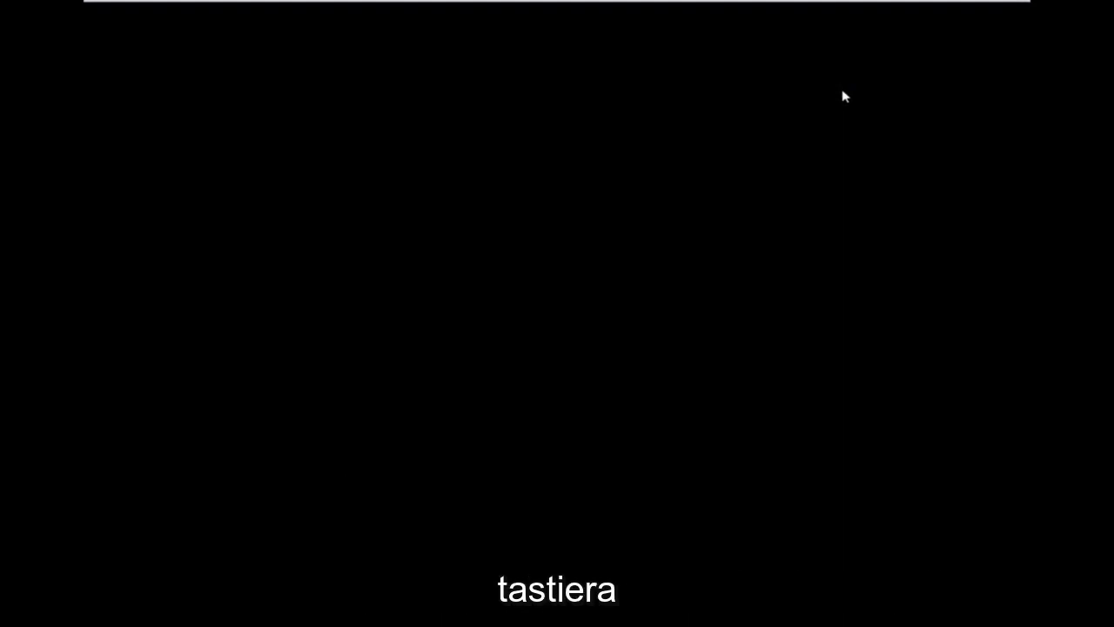
Step: From the Ctrl+Alt+Del screen, choose Update and restart in the power options
key("ctrl+alt+Delete")
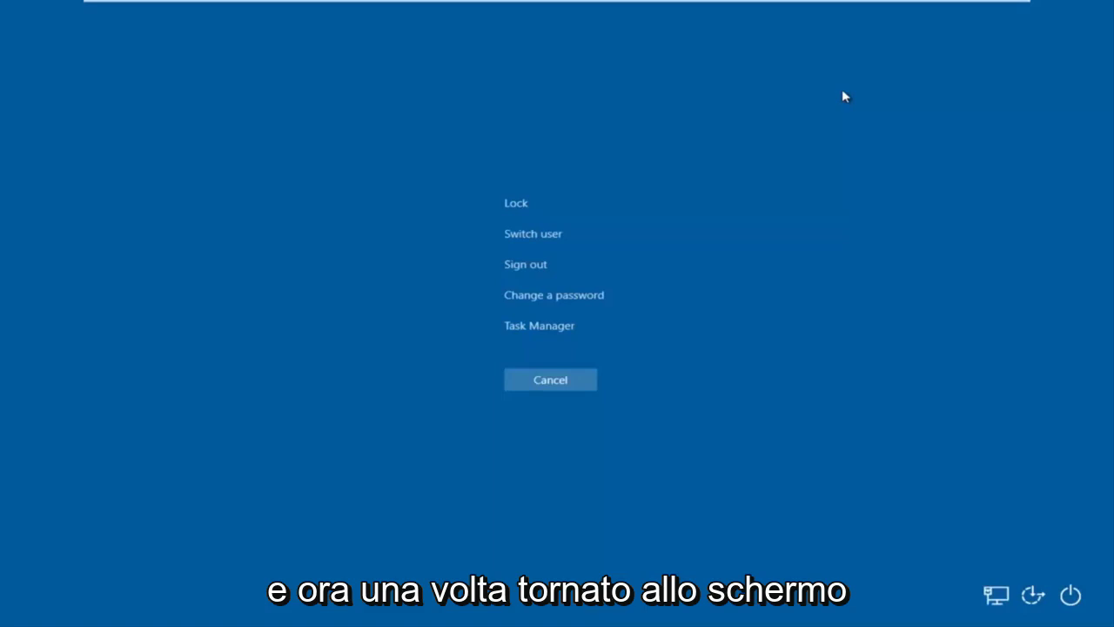
left_click(1070, 599)
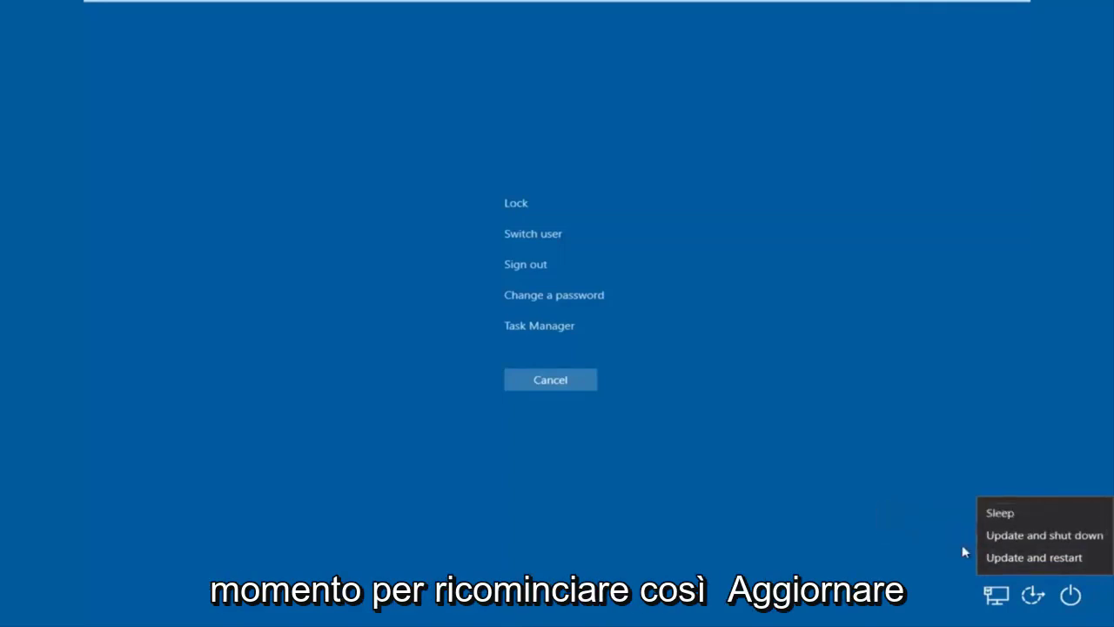
left_click(1001, 557)
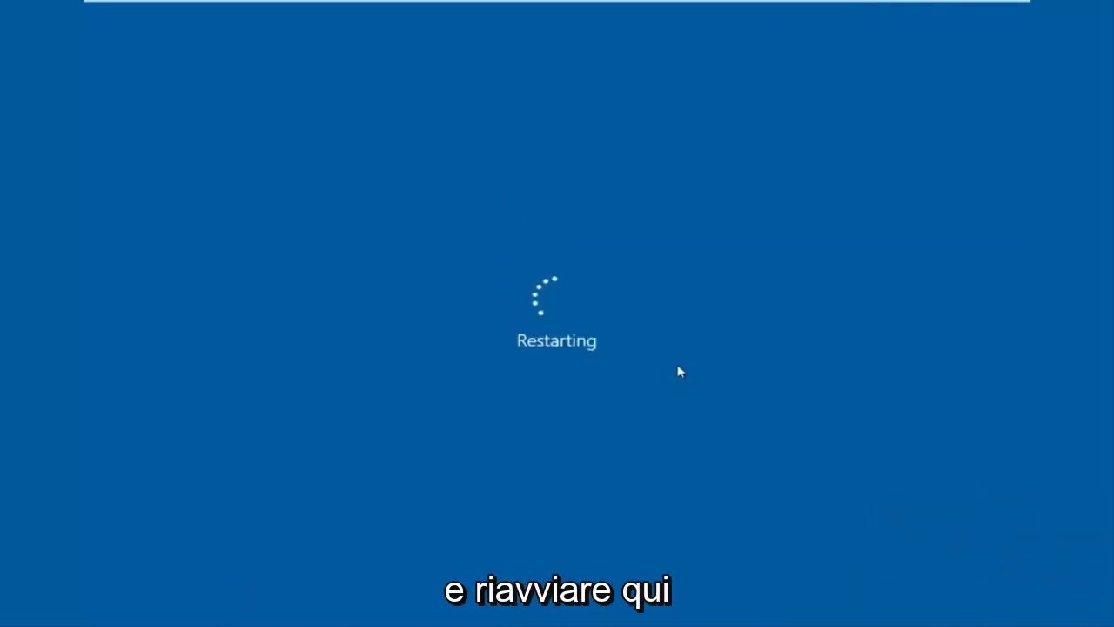